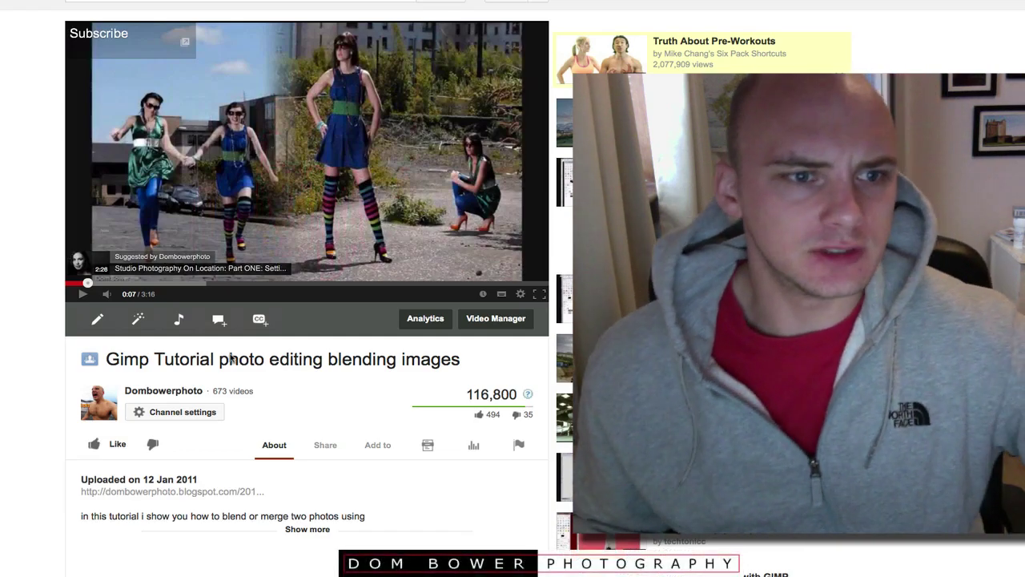
Step: Read the viewer comments below the Gimp photo blending tutorial video for reported problems
scroll(229, 358, down, 2)
scroll(229, 358, down, 15)
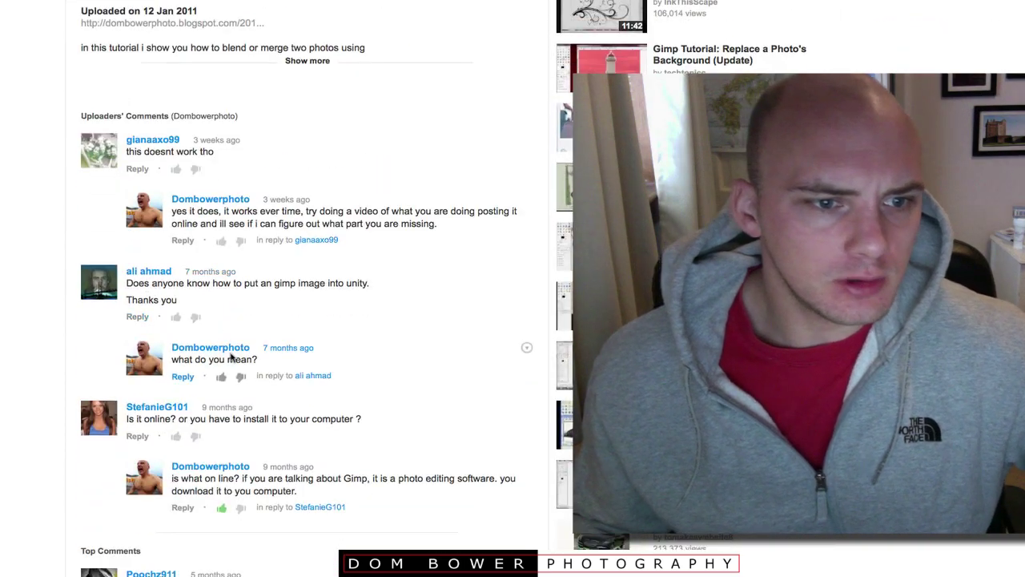
scroll(231, 357, down, 8)
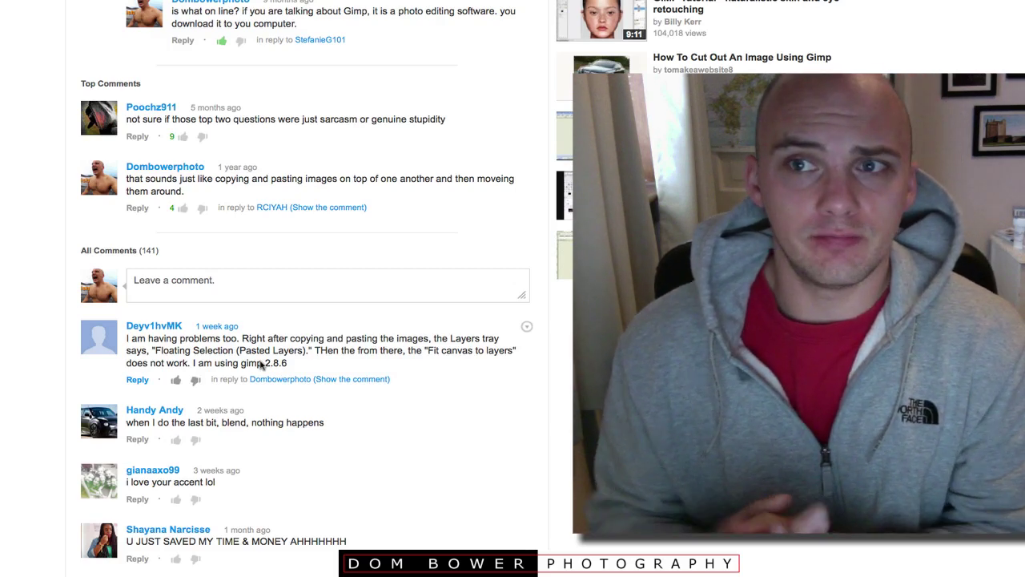
Step: Switch to GIMP, close the browser window and place the photo window beside the toolbox
key(super+Tab)
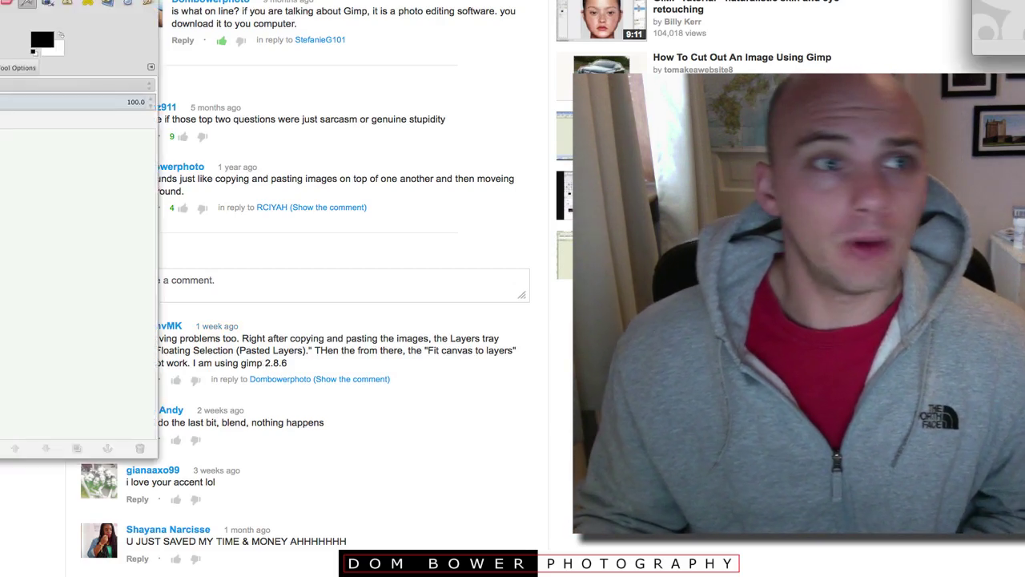
drag(1010, 2, 405, 2)
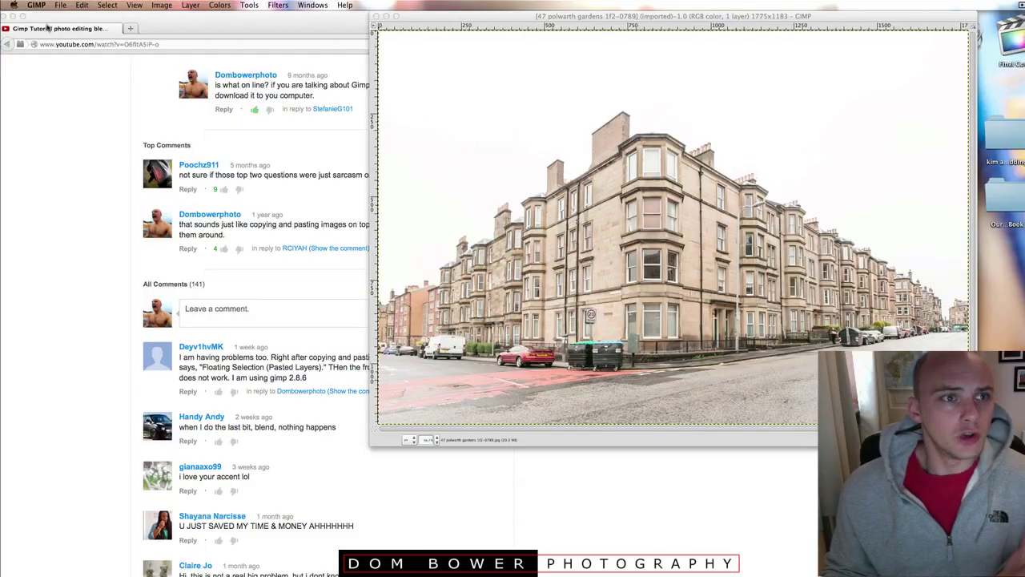
click(12, 16)
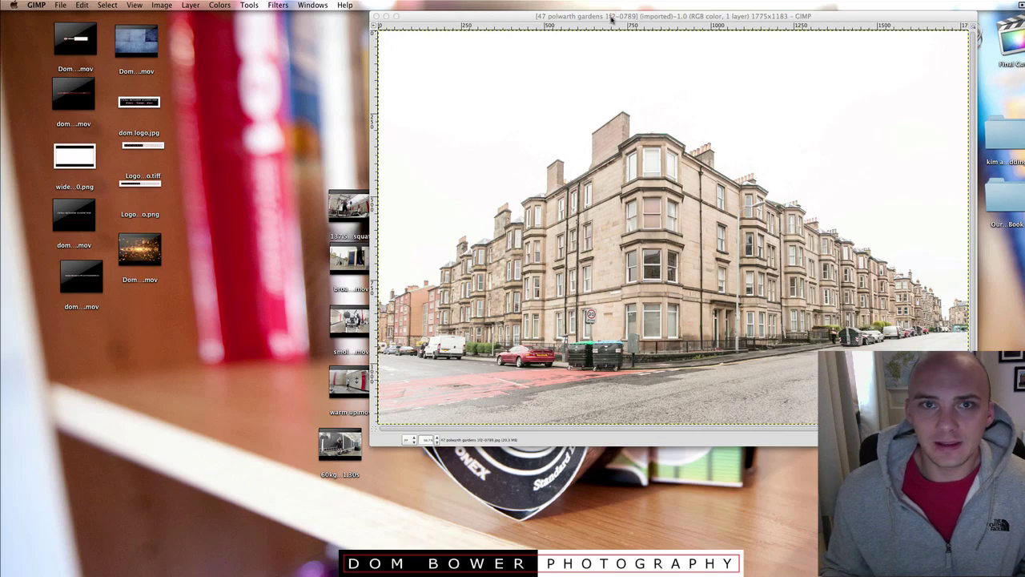
drag(610, 17, 488, 17)
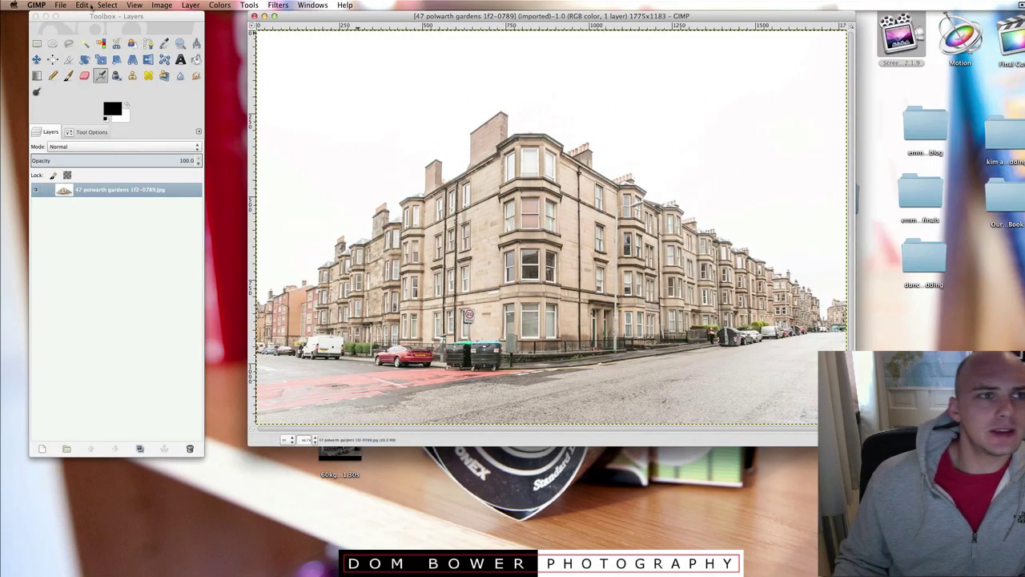
click(60, 4)
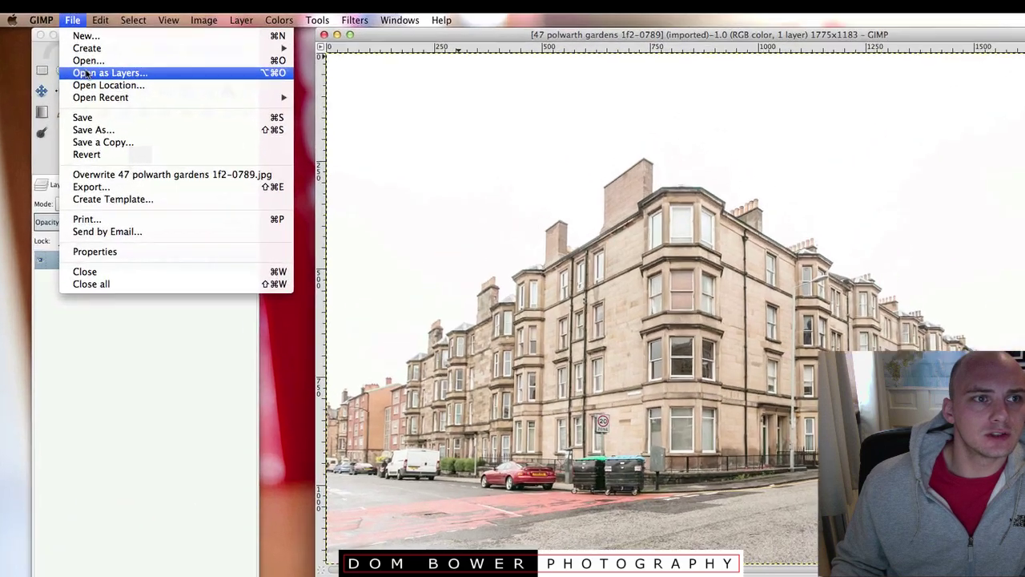
click(84, 74)
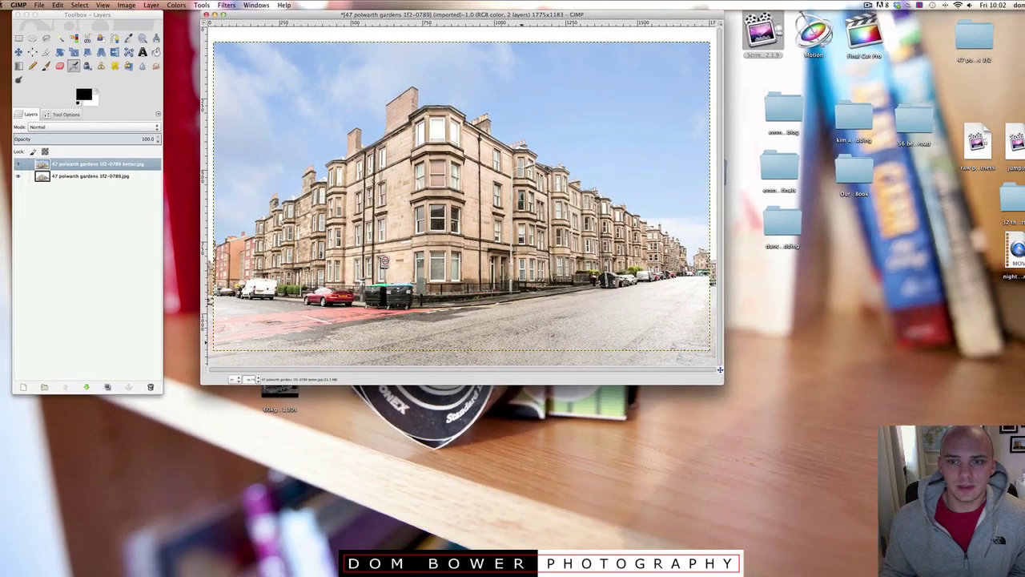
drag(721, 385, 948, 498)
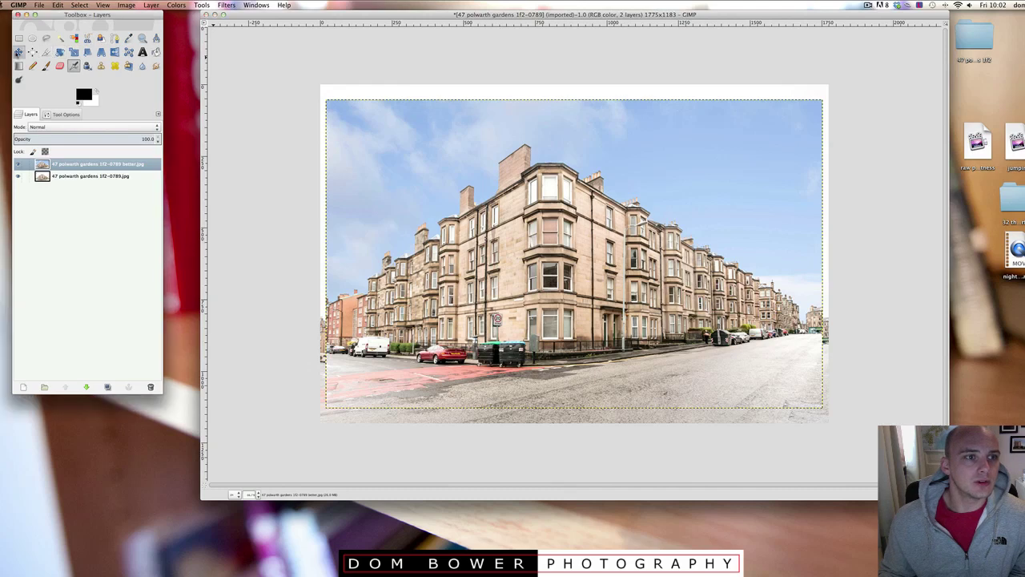
double_click(19, 52)
drag(562, 209, 322, 205)
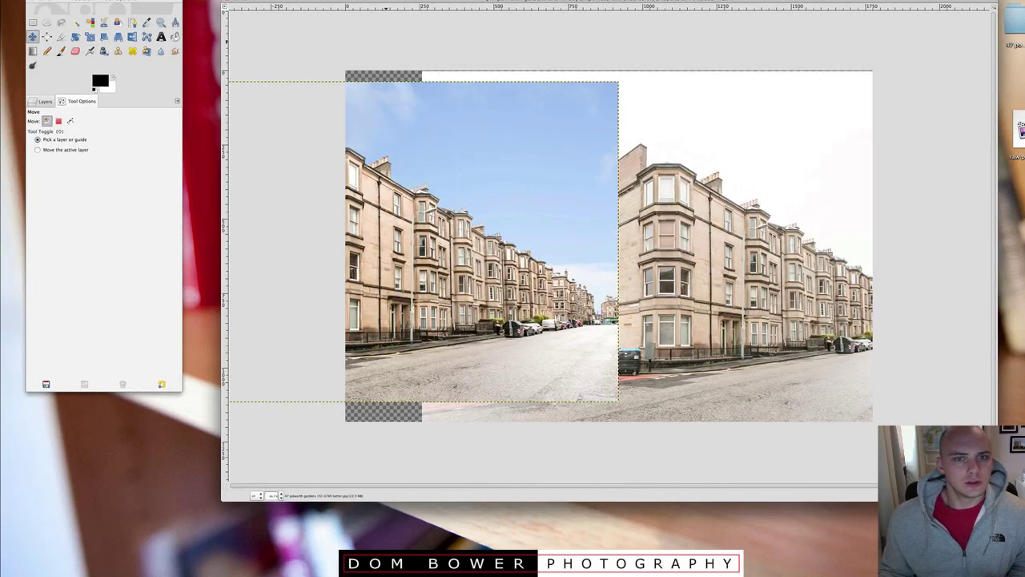
click(45, 102)
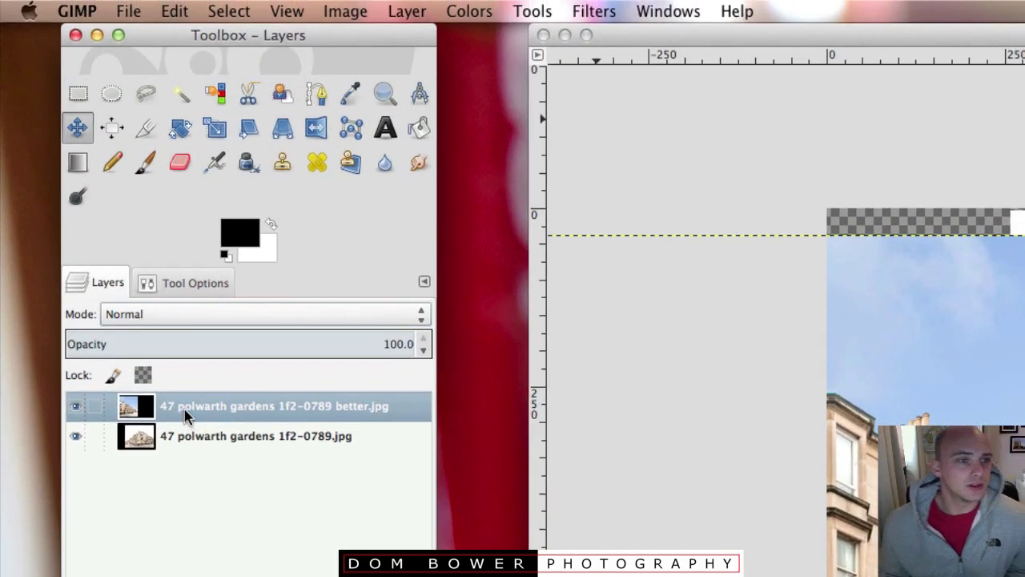
right_click(185, 411)
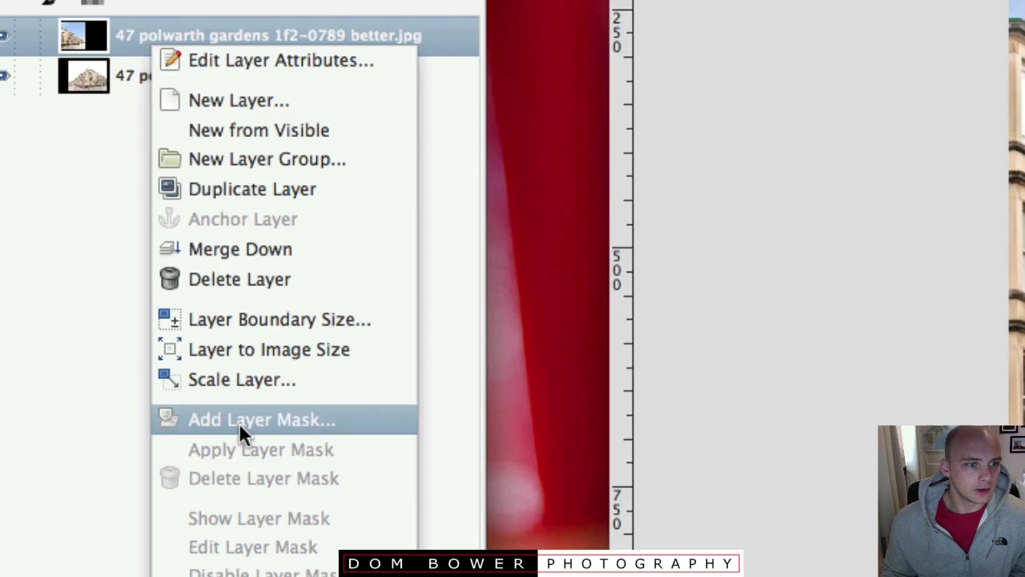
click(238, 420)
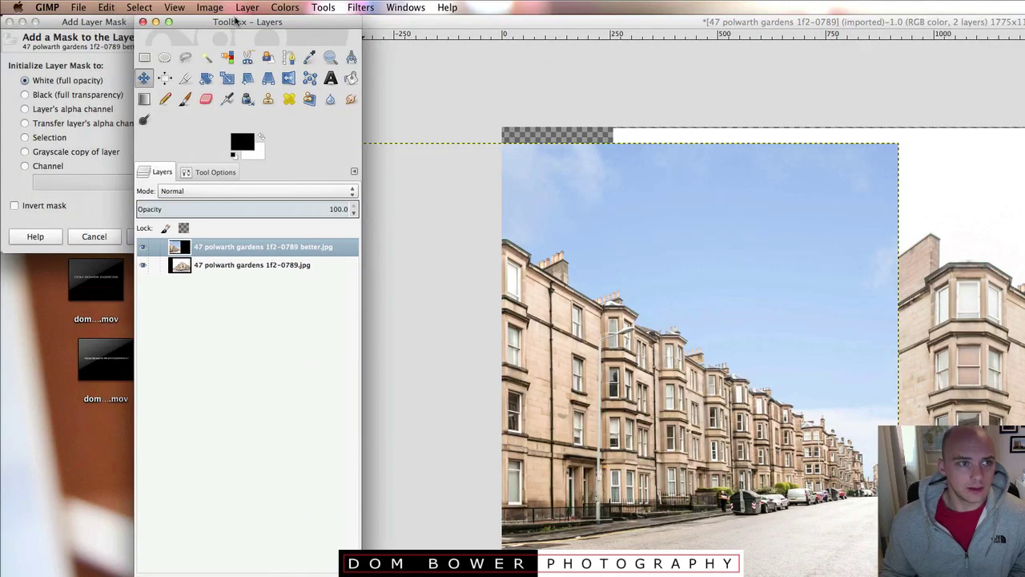
click(34, 82)
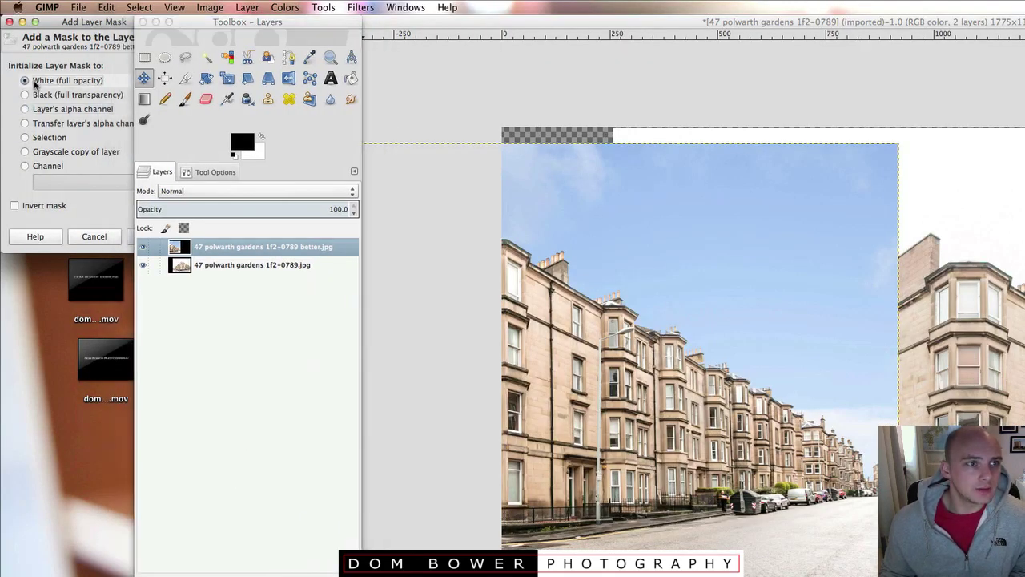
click(32, 205)
drag(248, 23, 161, 273)
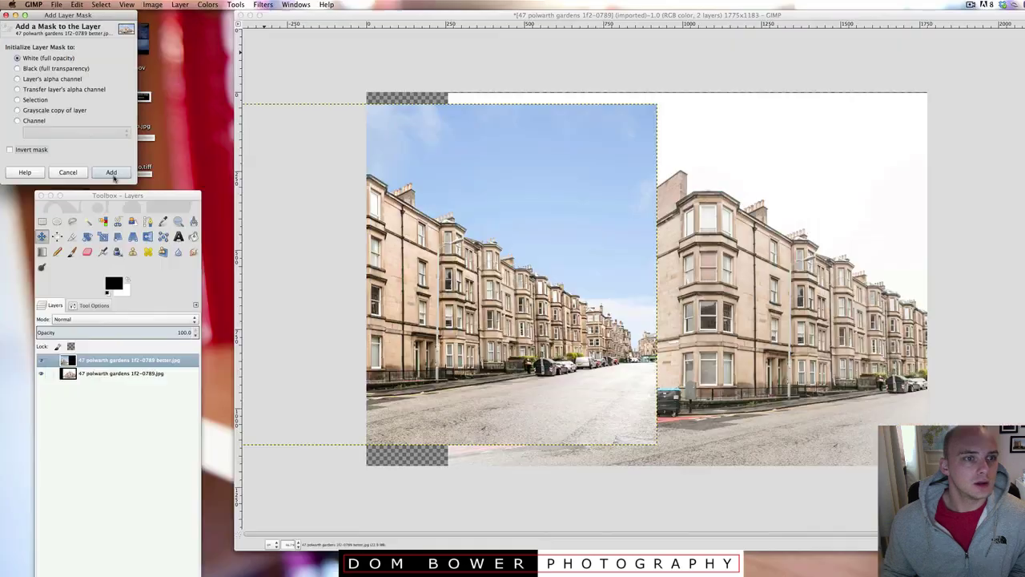
click(153, 236)
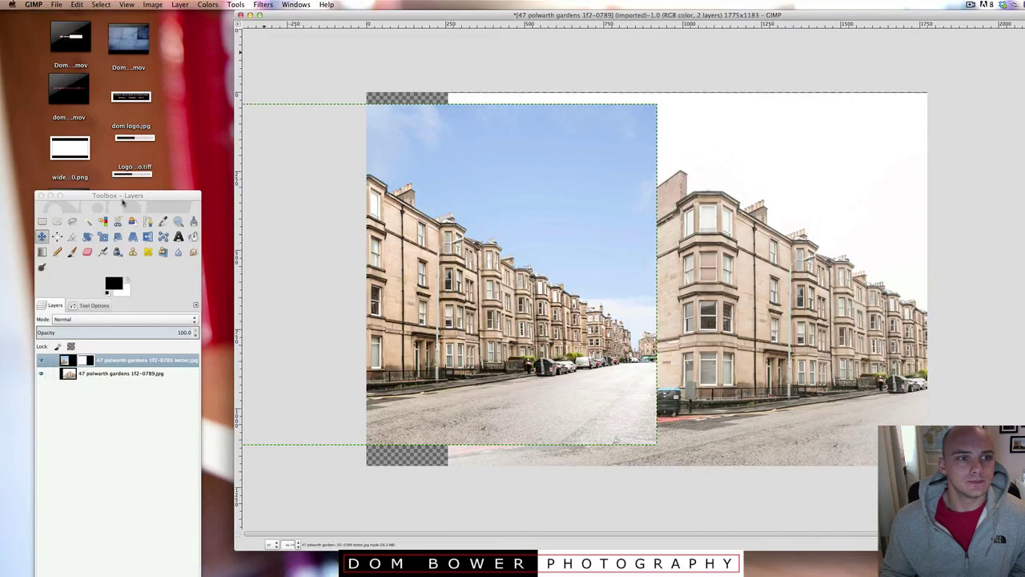
Step: Draw black-to-white gradients on the better.jpg layer's mask to fade its right part into the photo beneath
drag(122, 202, 132, 72)
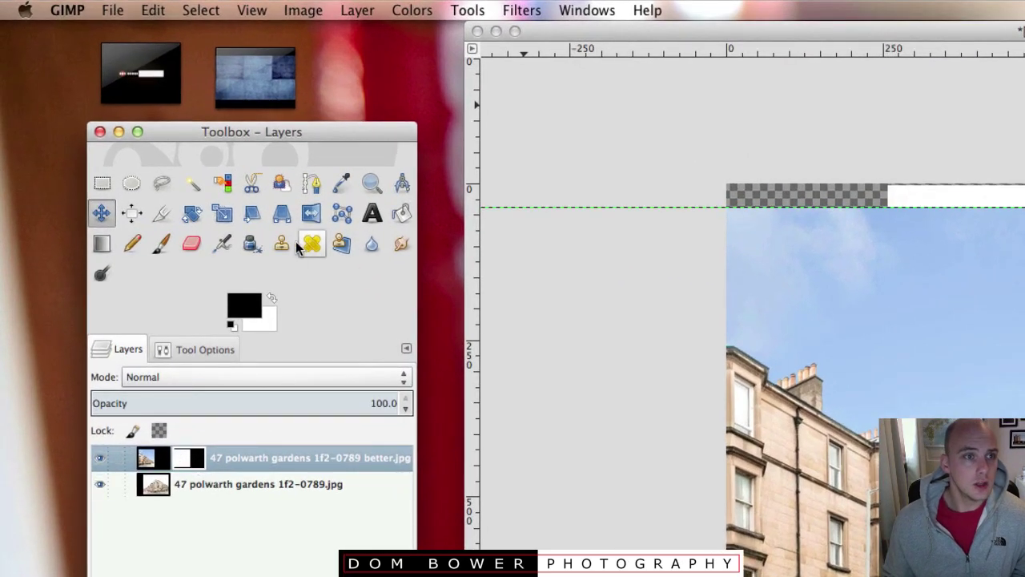
click(108, 248)
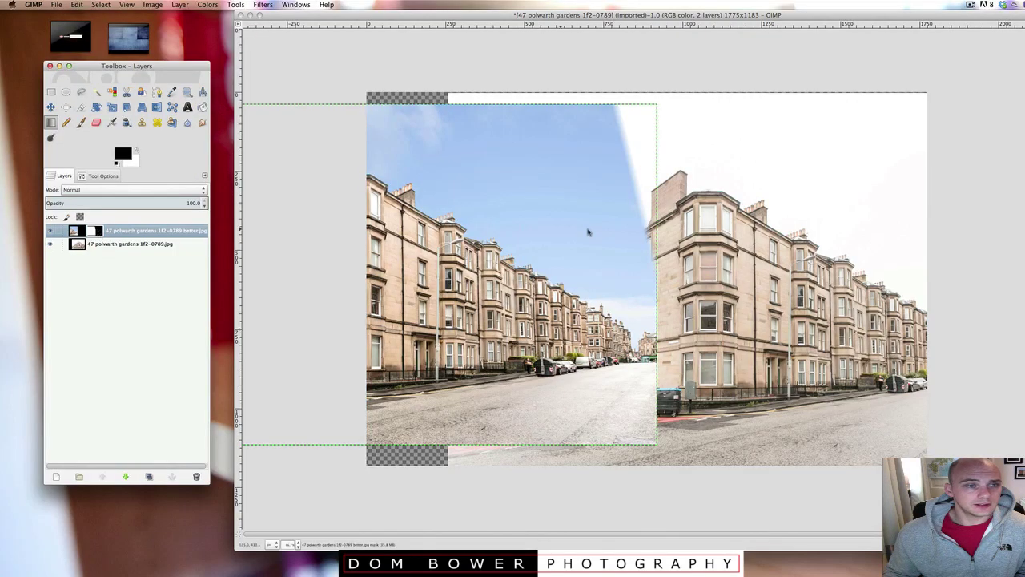
drag(632, 236, 566, 232)
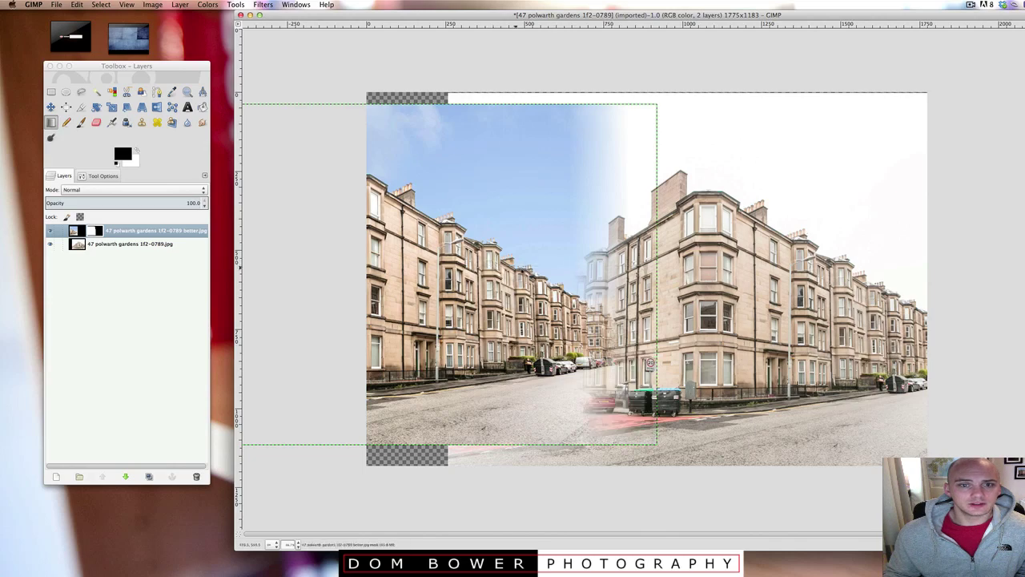
drag(510, 266, 622, 270)
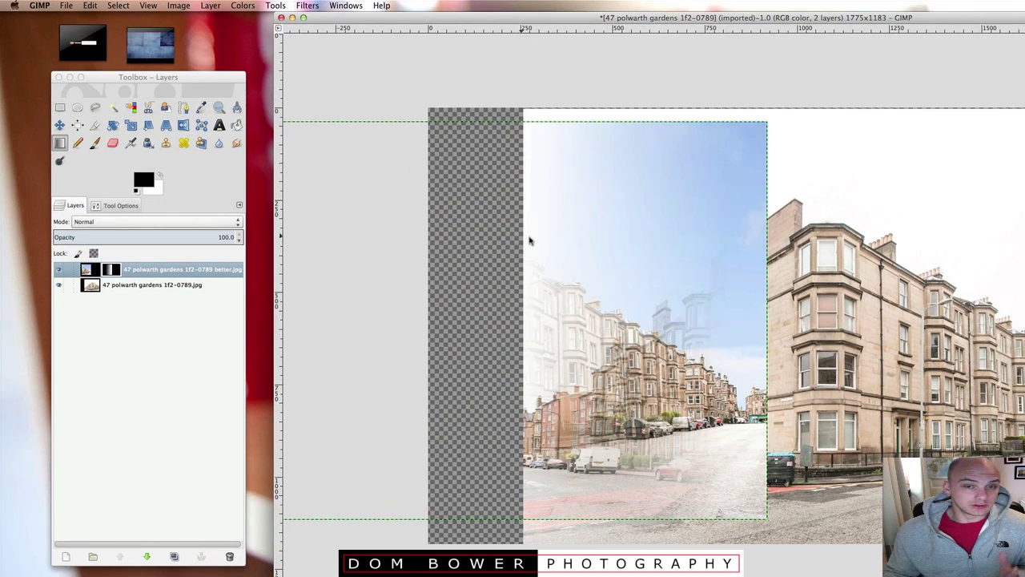
drag(753, 322, 599, 320)
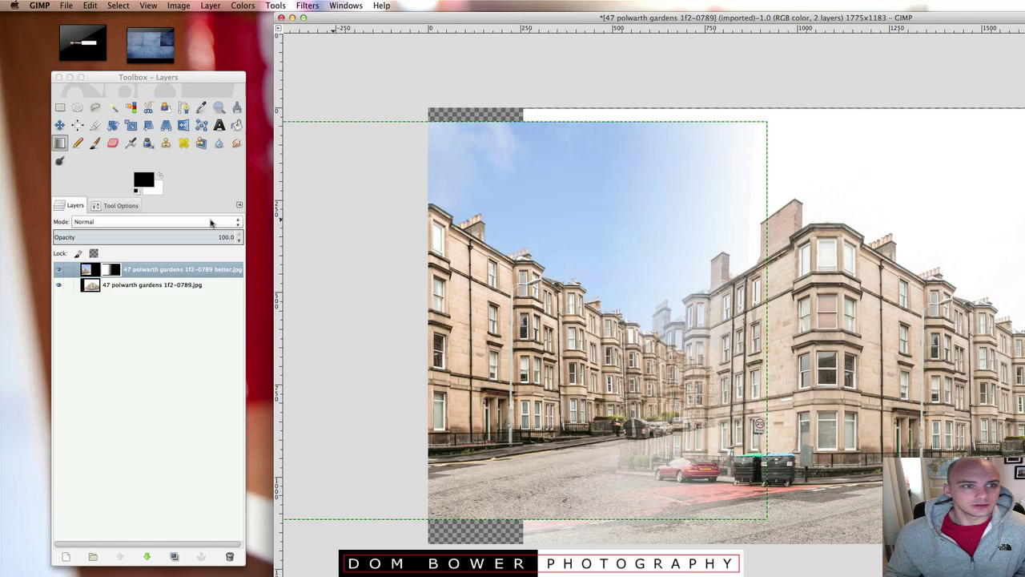
Step: Move the better.jpg layer back over the original building and redraw its mask gradient so the blue sky fades in toward the right
double_click(64, 126)
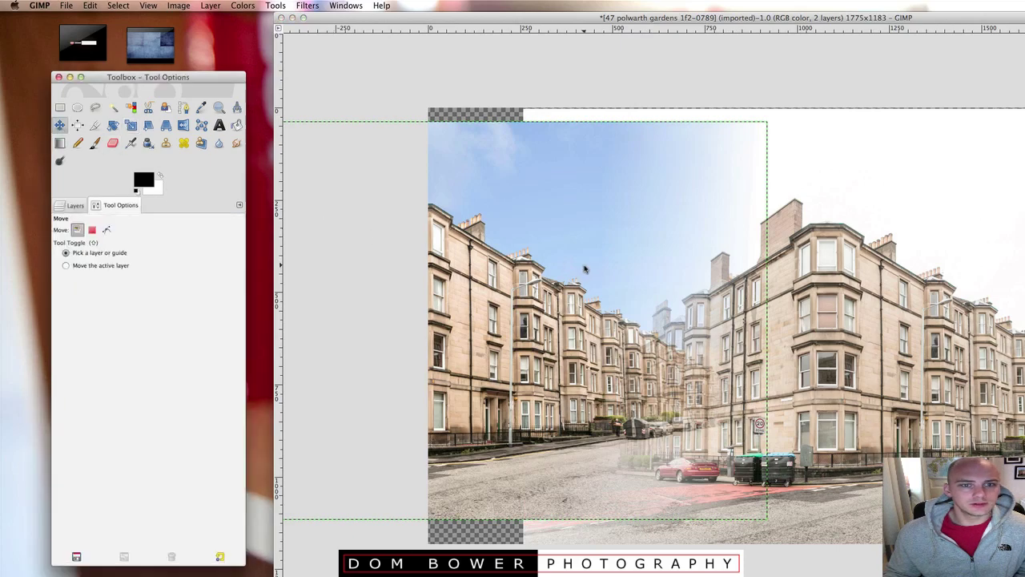
drag(508, 294, 871, 288)
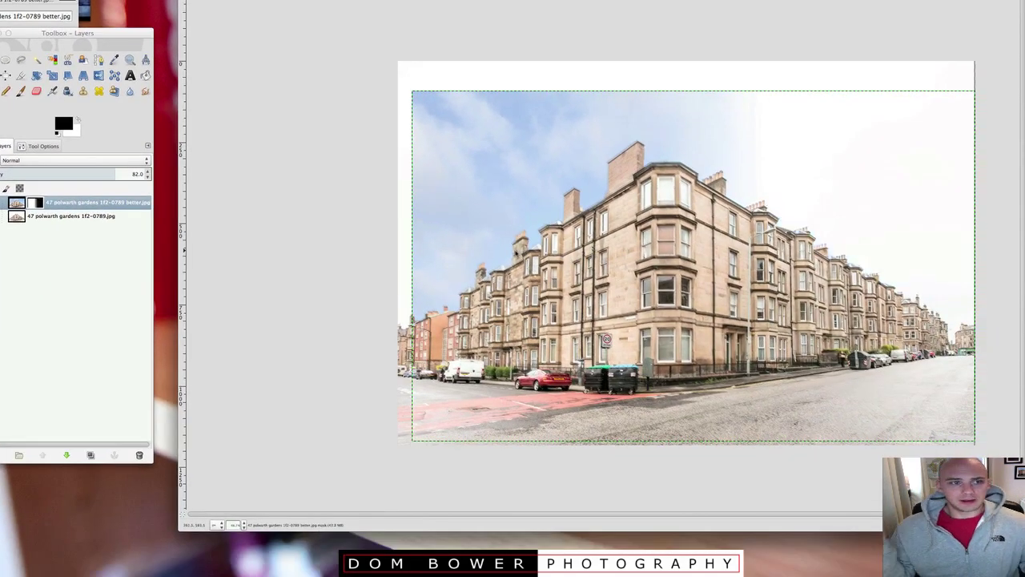
drag(610, 253, 760, 257)
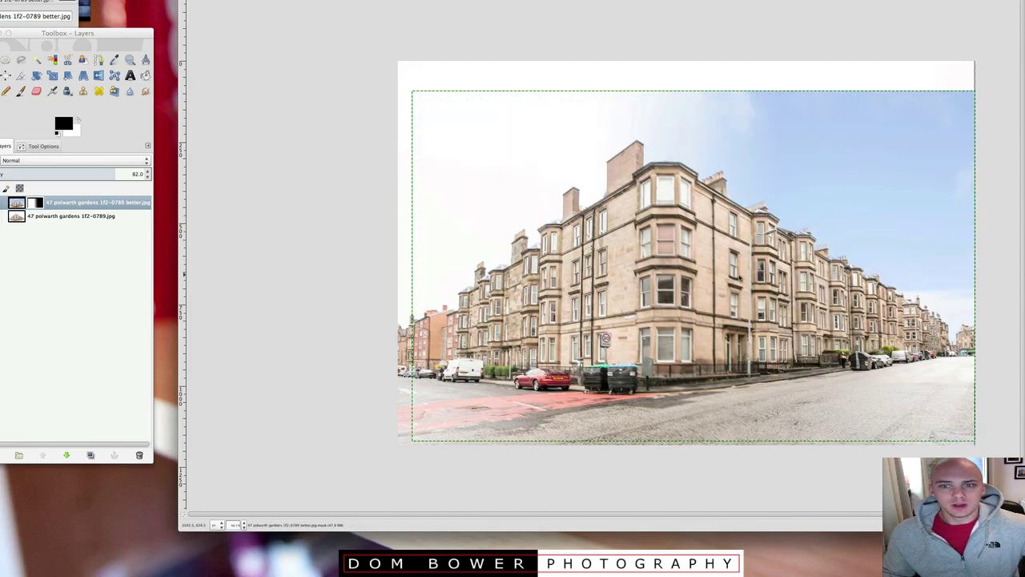
drag(611, 278, 728, 286)
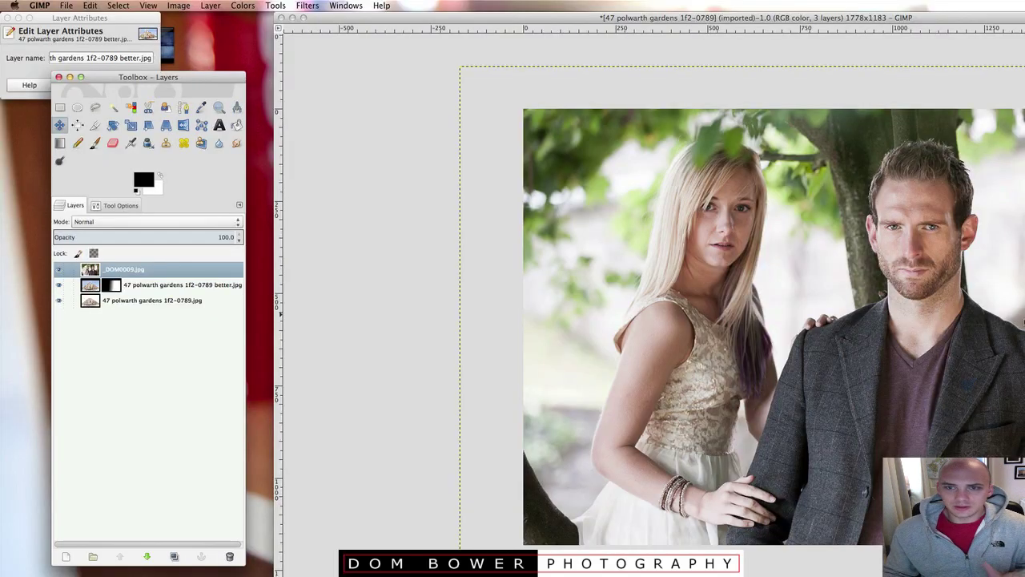
Step: Move the _DOM0009.jpg portrait layer left and add a white (full opacity) layer mask to it
drag(962, 344, 552, 340)
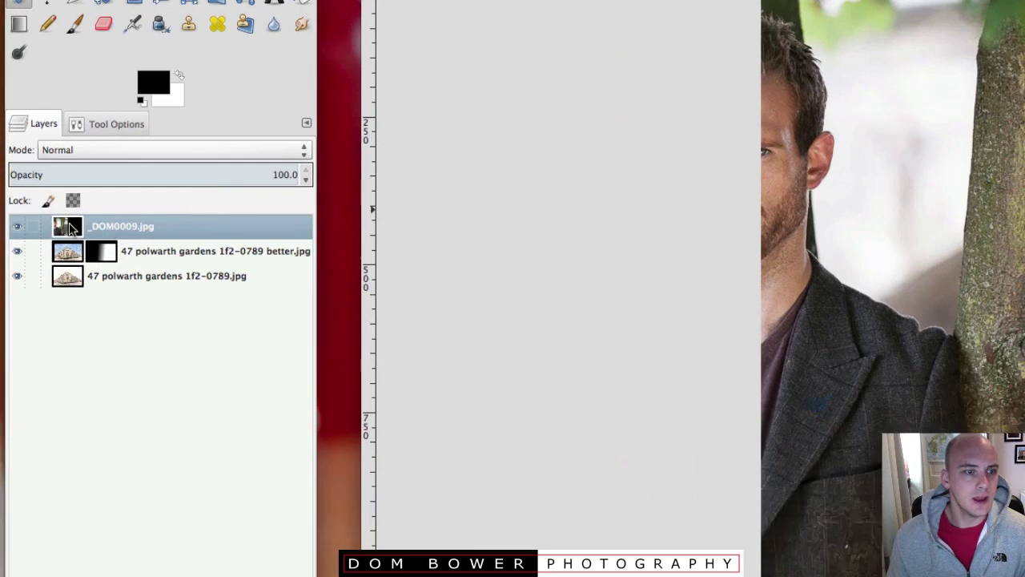
right_click(92, 274)
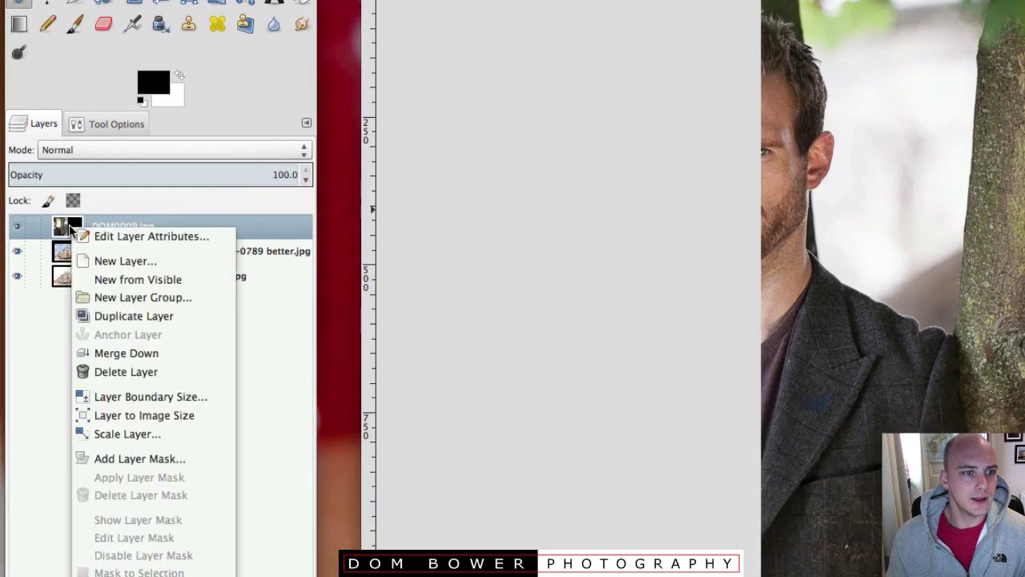
click(133, 459)
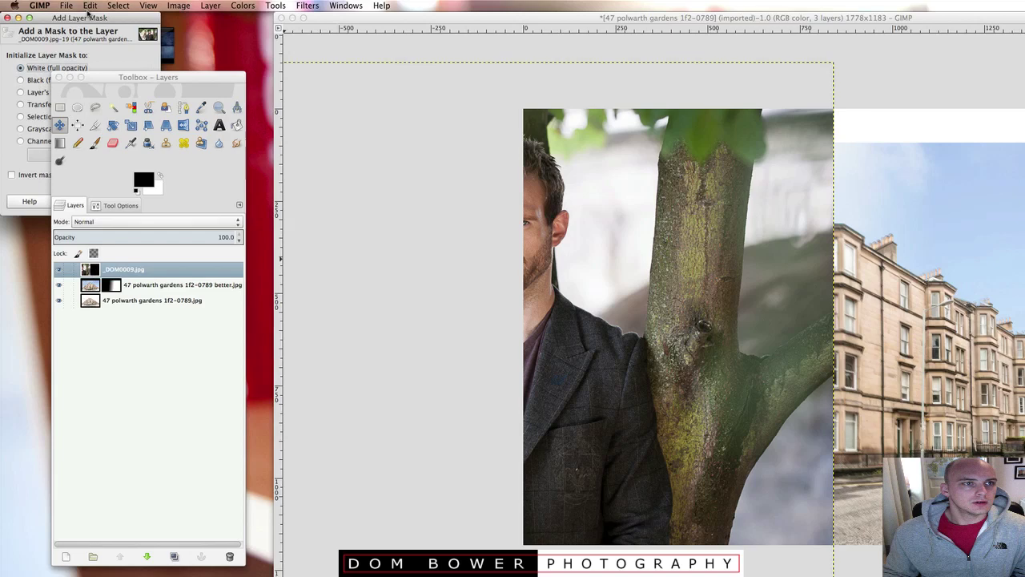
drag(89, 14, 117, 15)
drag(107, 80, 147, 134)
click(151, 203)
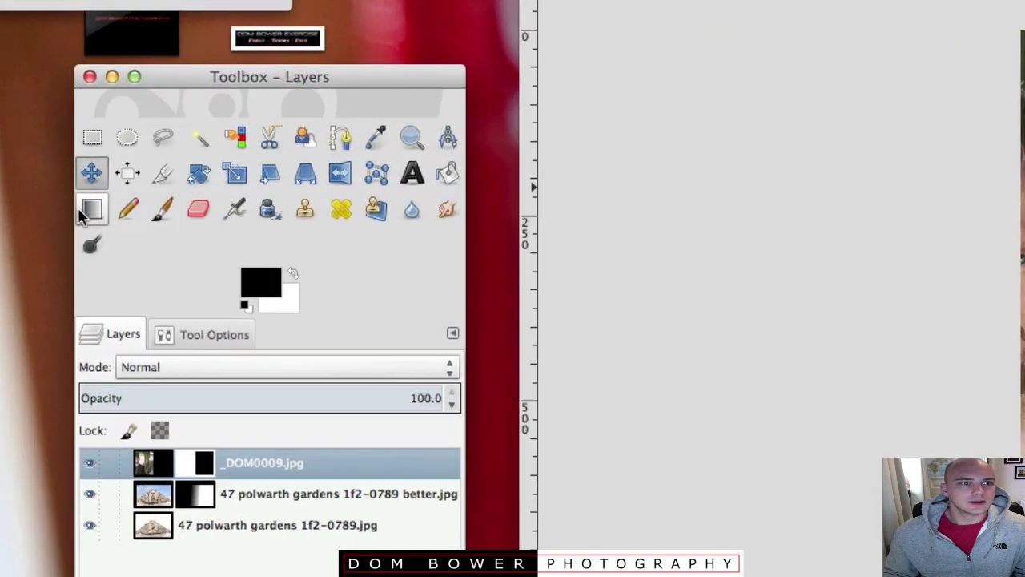
Step: Fade the _DOM0009.jpg layer into the building photo with a black-to-white mask gradient, and fit the canvas to the layers
click(59, 199)
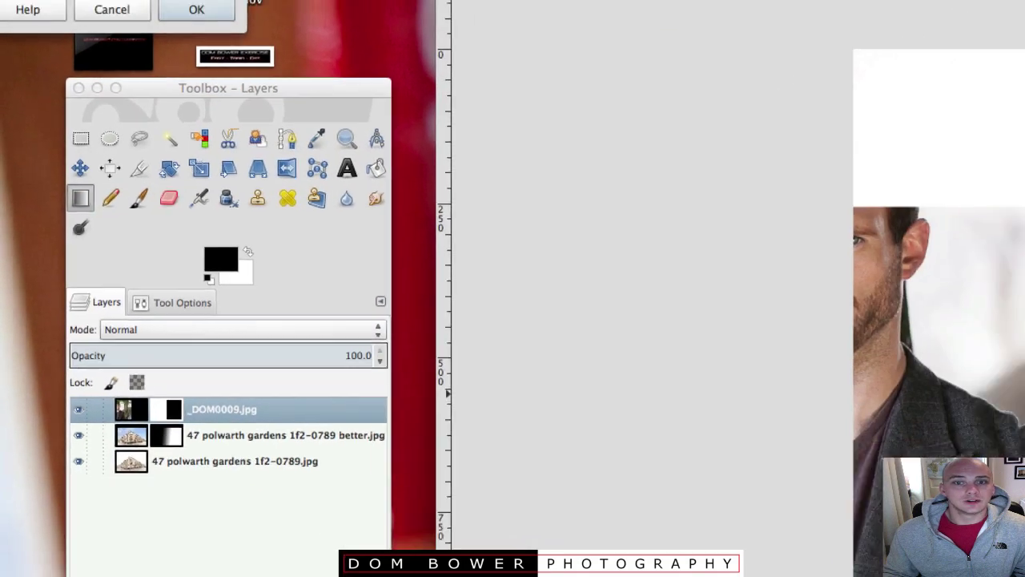
drag(711, 274, 609, 279)
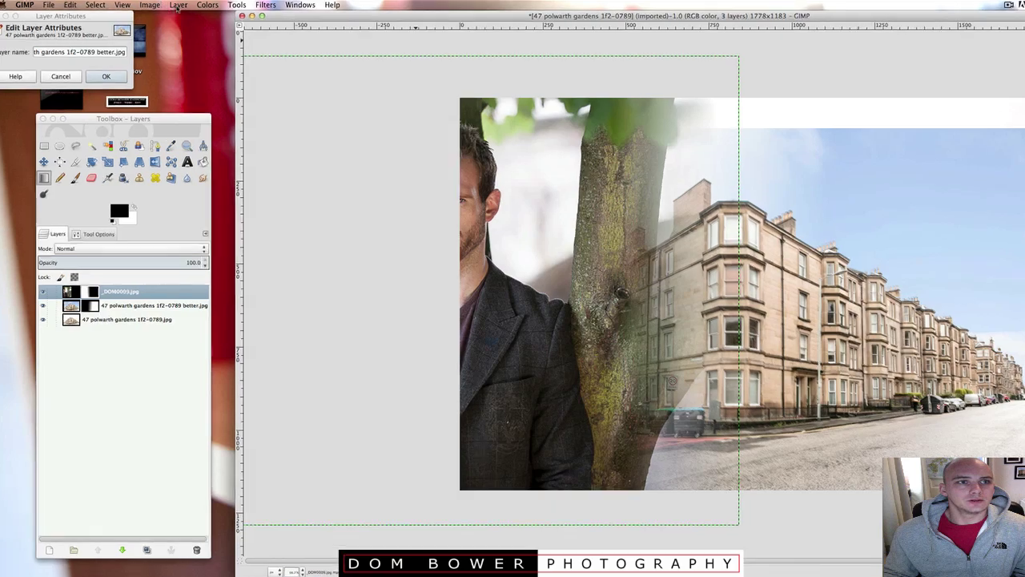
click(149, 5)
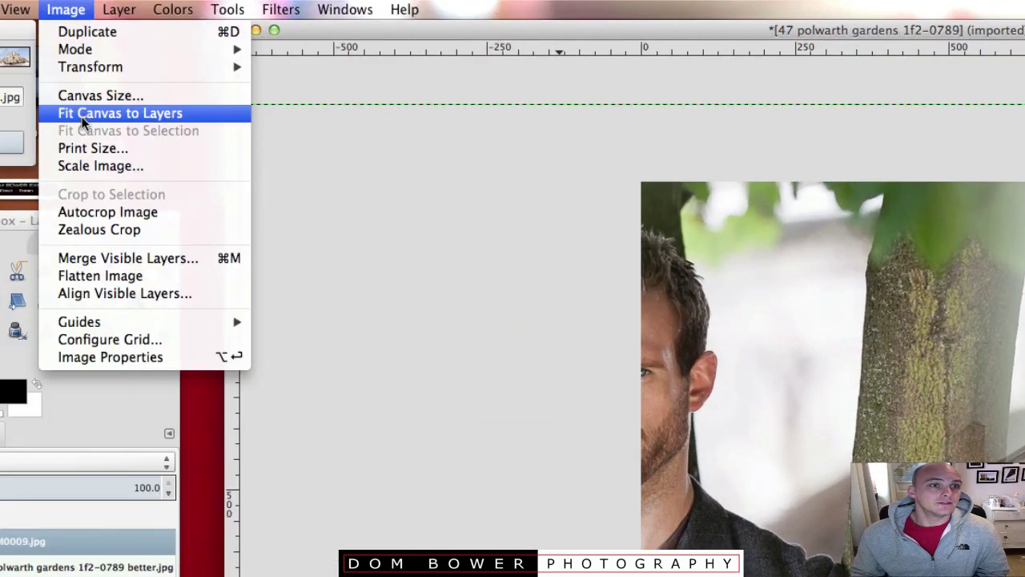
click(83, 120)
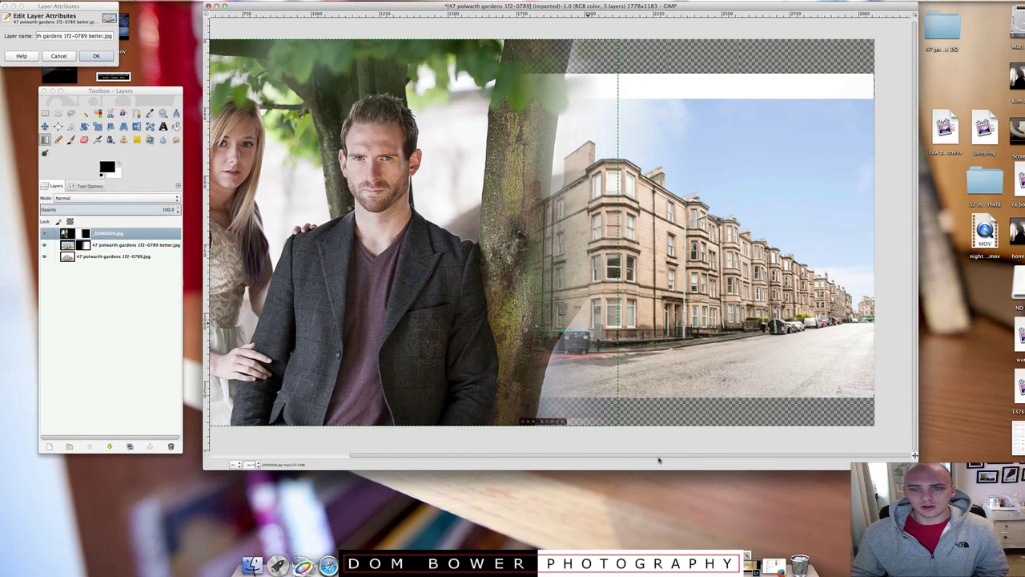
Step: Redraw the gradient on the _DOM0009.jpg layer's mask further left, so the portrait fades out between the man's shoulder and the tree trunk
drag(543, 455, 583, 458)
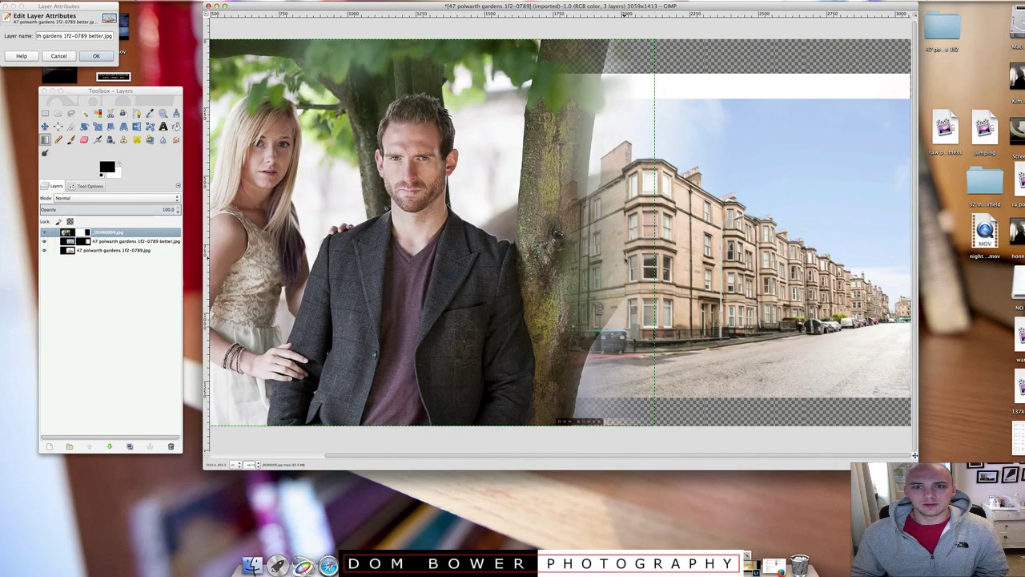
drag(497, 264, 497, 265)
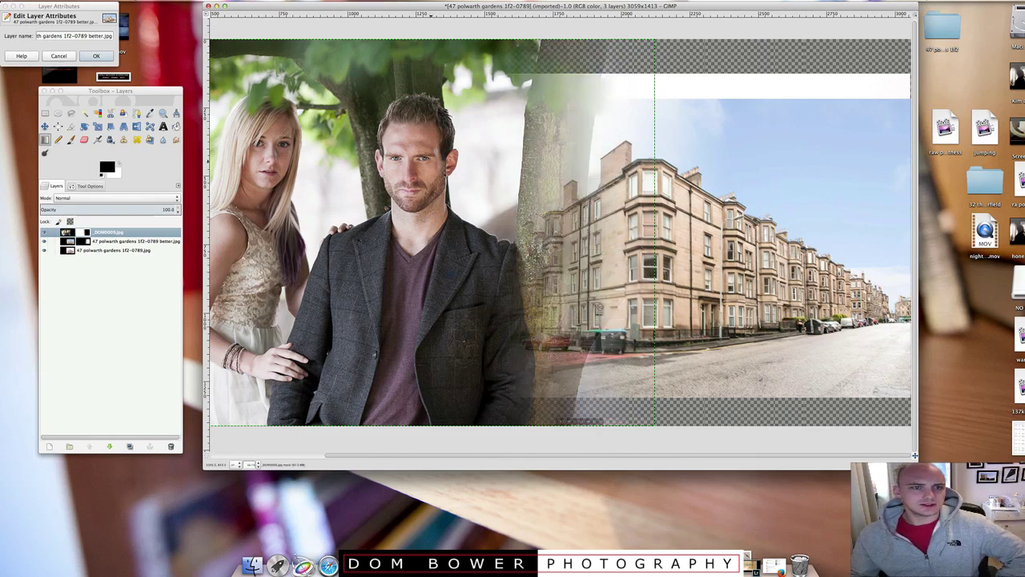
Step: Crop the image to 2760 × 1100 px so the uneven transparent borders around the blended photos are cut off, and flatten all layers
drag(297, 121, 863, 346)
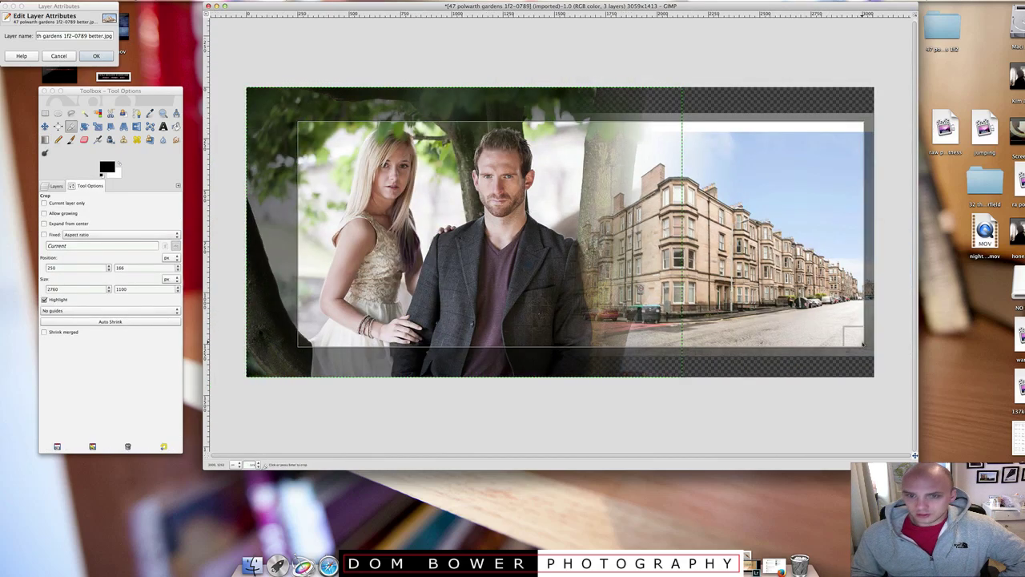
key(Return)
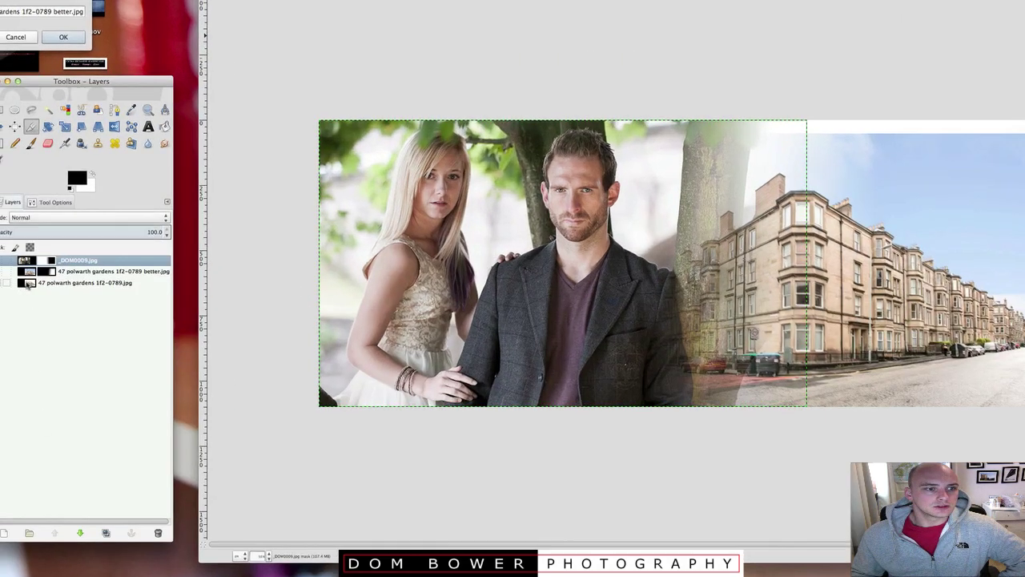
click(42, 281)
right_click(42, 281)
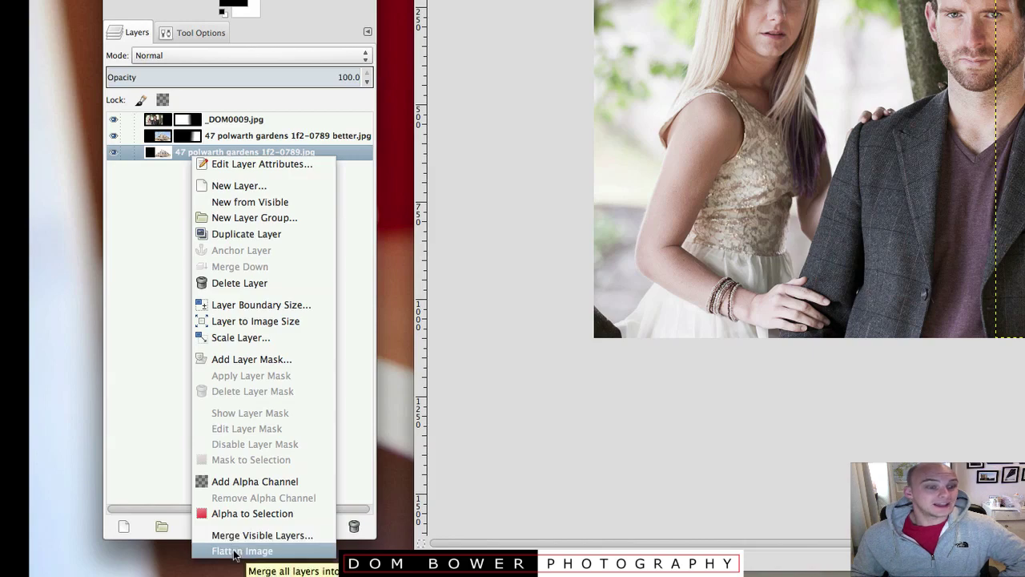
click(235, 551)
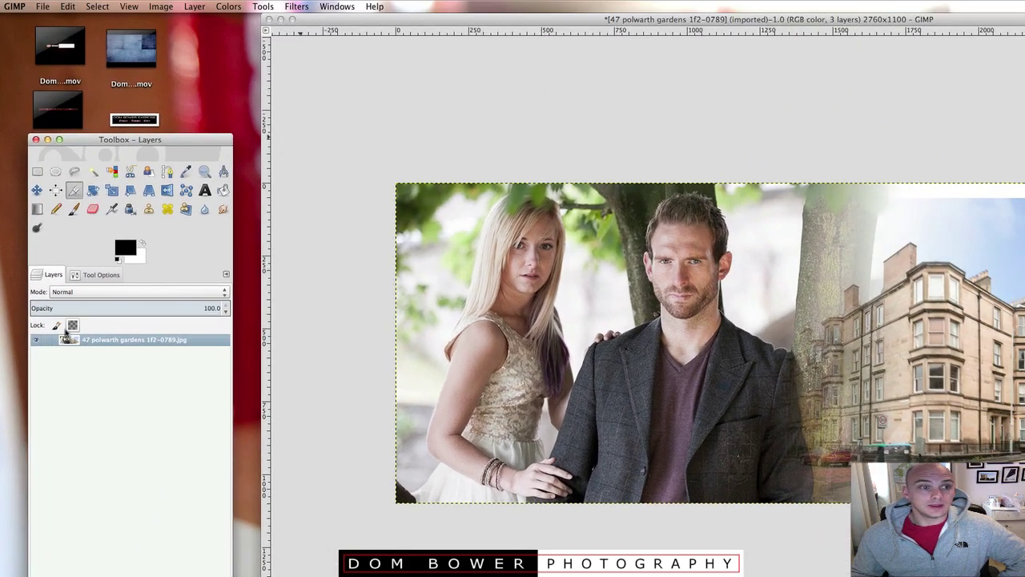
right_click(71, 342)
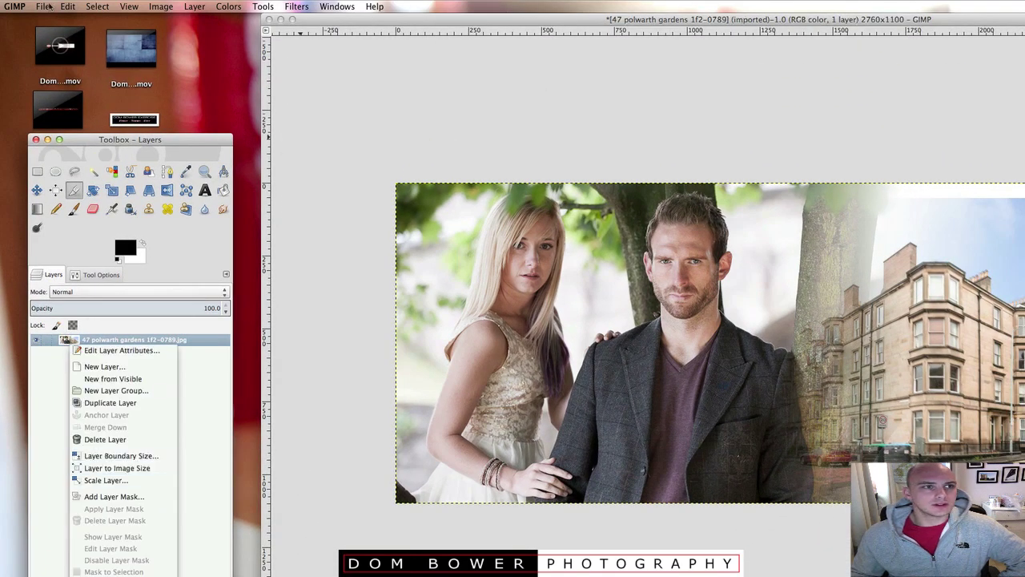
Step: Export the blended image to the Desktop as doms photo.jpg at JPEG quality 90, and view the exported file
click(43, 7)
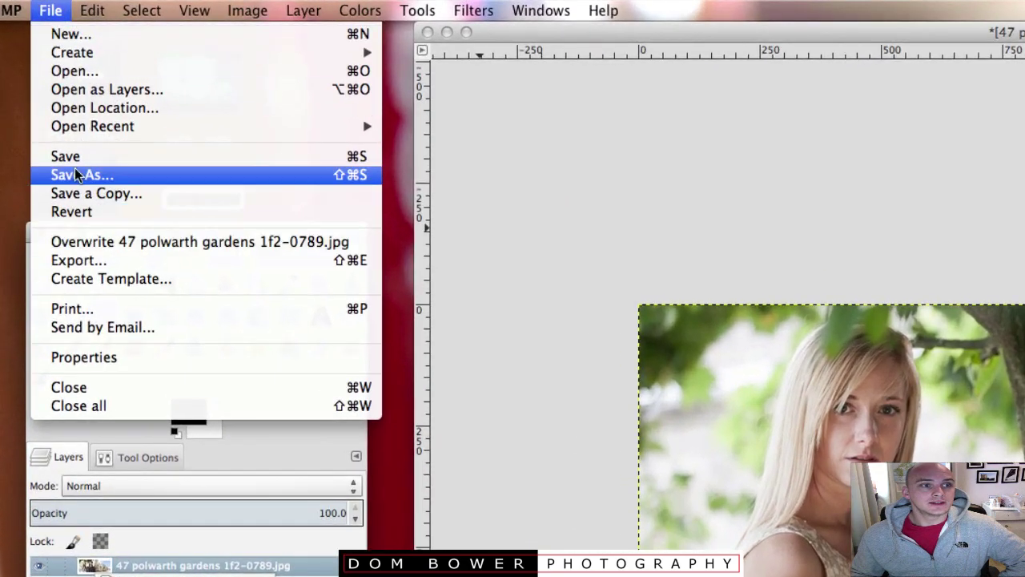
click(68, 260)
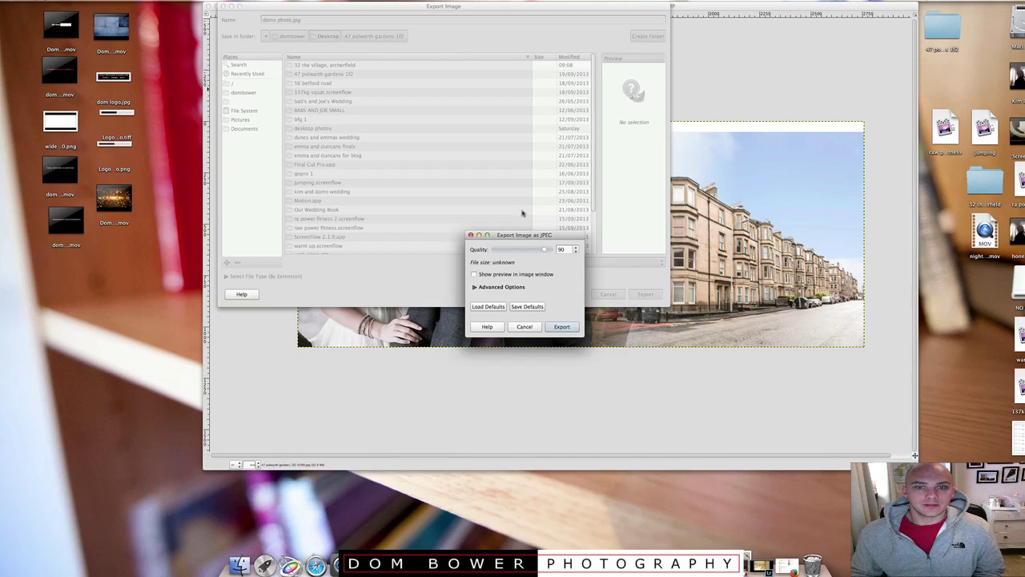
click(558, 327)
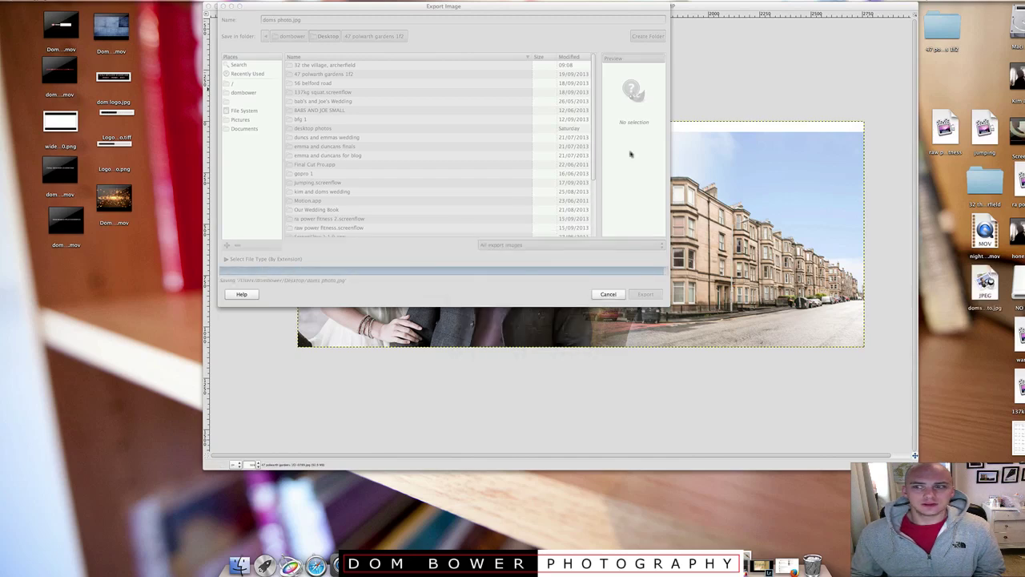
double_click(985, 284)
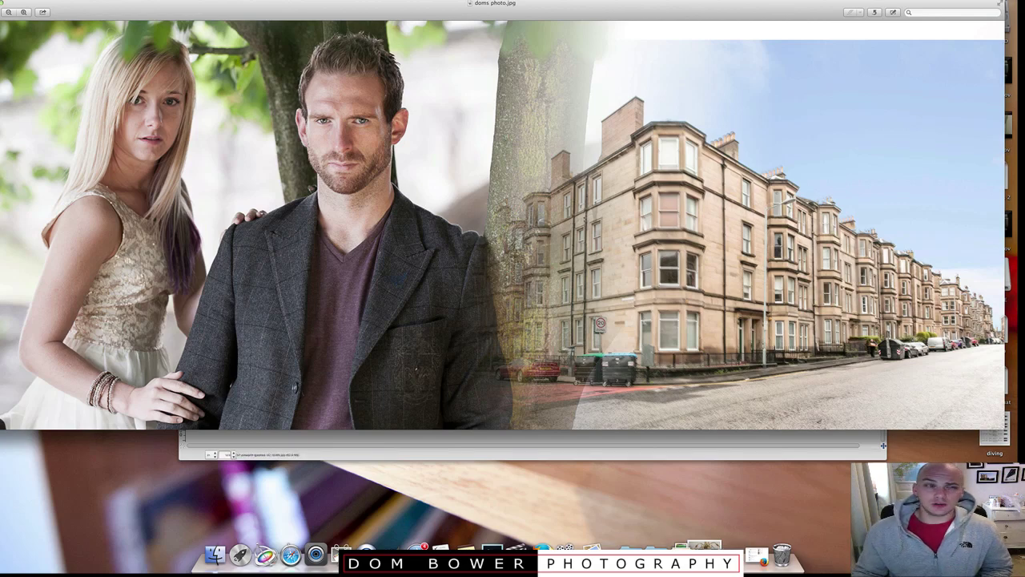
key(super+w)
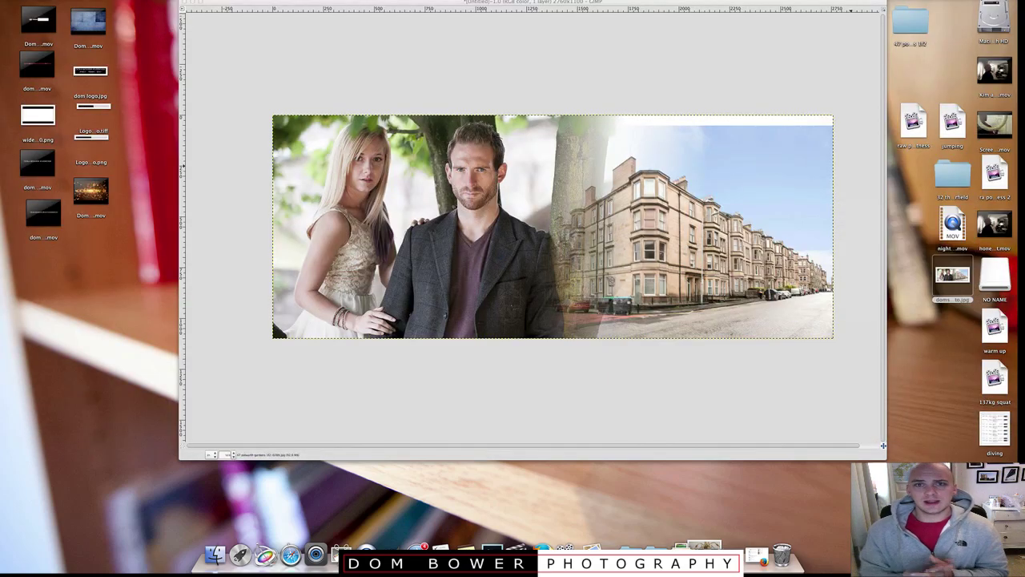